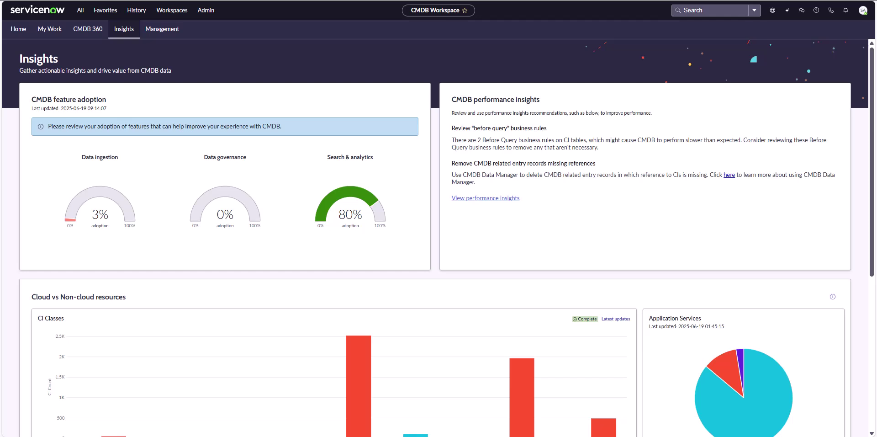
Open the Potential savings list from the Asset Executive Workspace and filter its software removal candidates to the Consolidate Subscriptions justification
{"action": "left_click", "coordinate": [117, 12]}
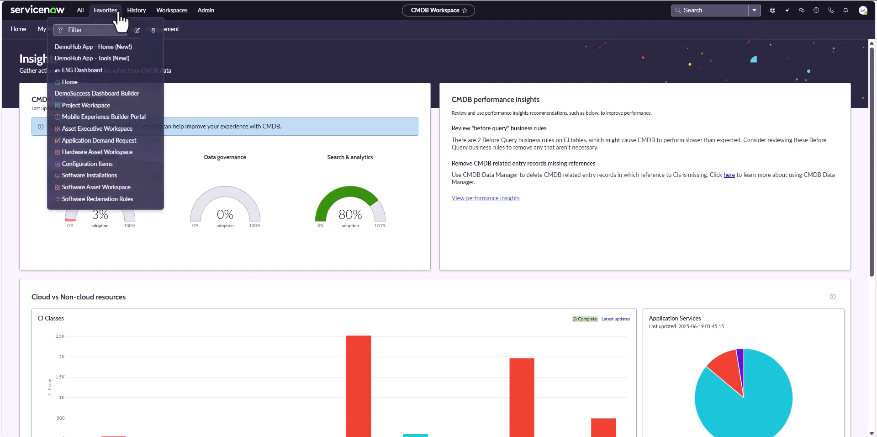
{"action": "left_click", "coordinate": [85, 130]}
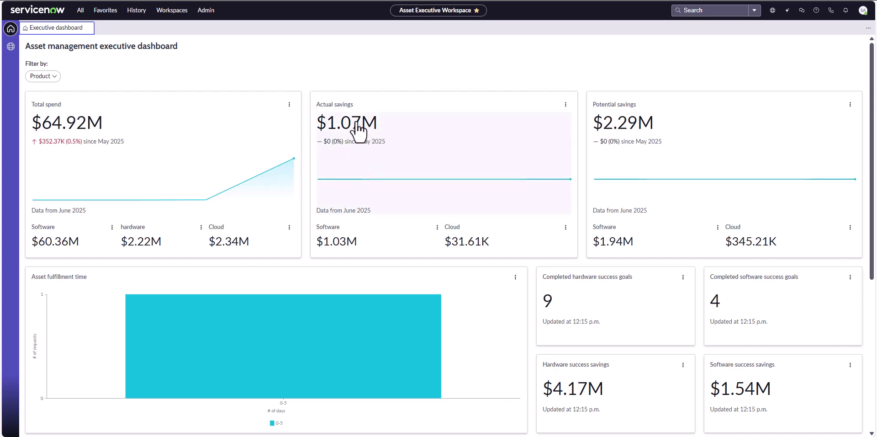
{"action": "left_click", "coordinate": [627, 137]}
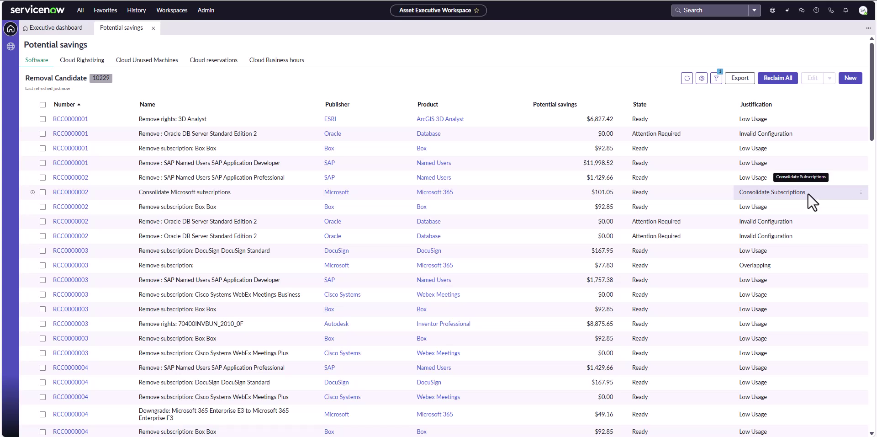
{"action": "left_click", "coordinate": [861, 192]}
{"action": "left_click", "coordinate": [836, 203]}
Switch to the Software Asset Workspace and open its Overlapping usage view
{"action": "left_click", "coordinate": [105, 10]}
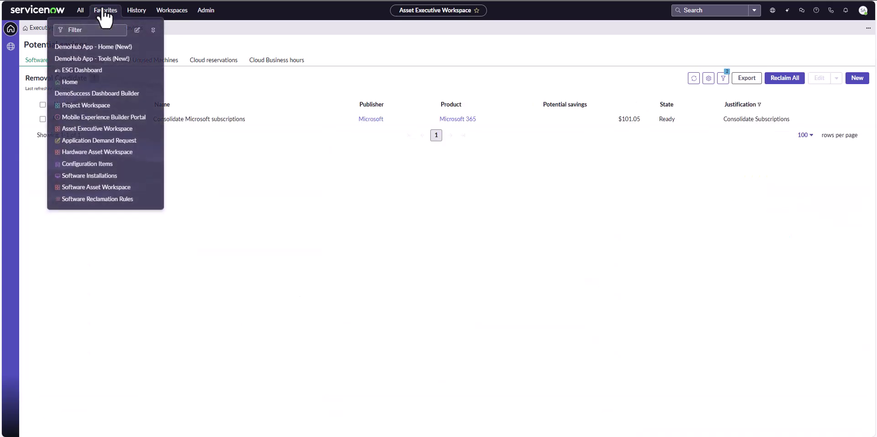
{"action": "left_click", "coordinate": [90, 189]}
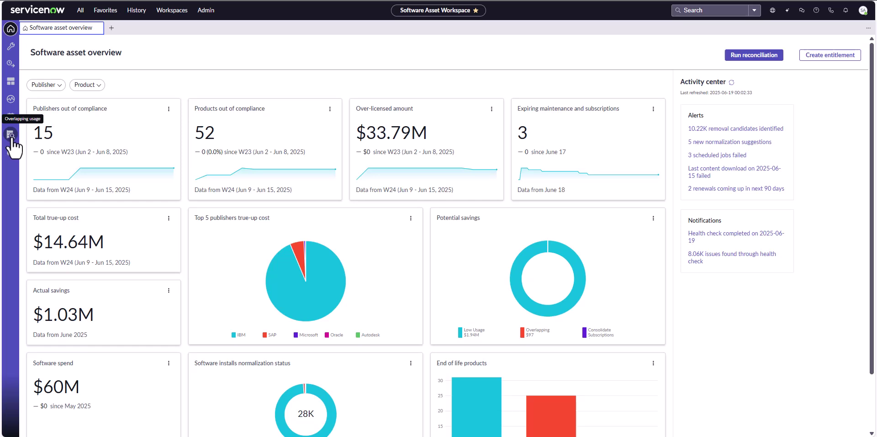
{"action": "left_click", "coordinate": [11, 137]}
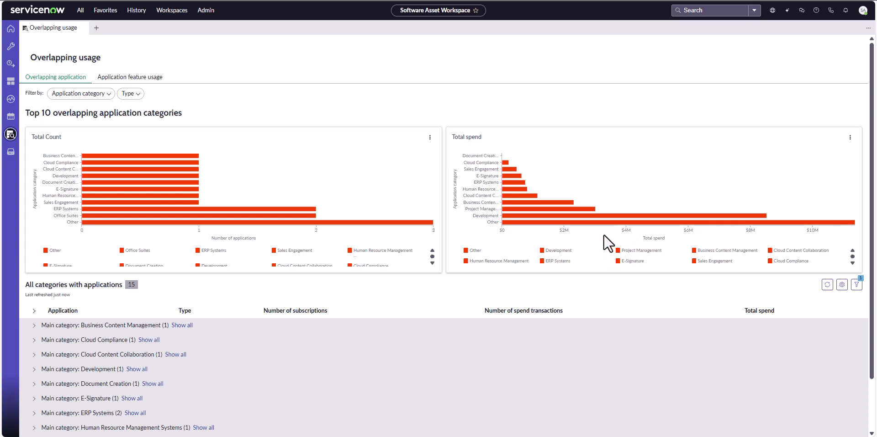
Compare the top categories in the Total spend chart and inspect the applications behind Project Management spend, closing the list when done
{"action": "mouse_move", "coordinate": [604, 226]}
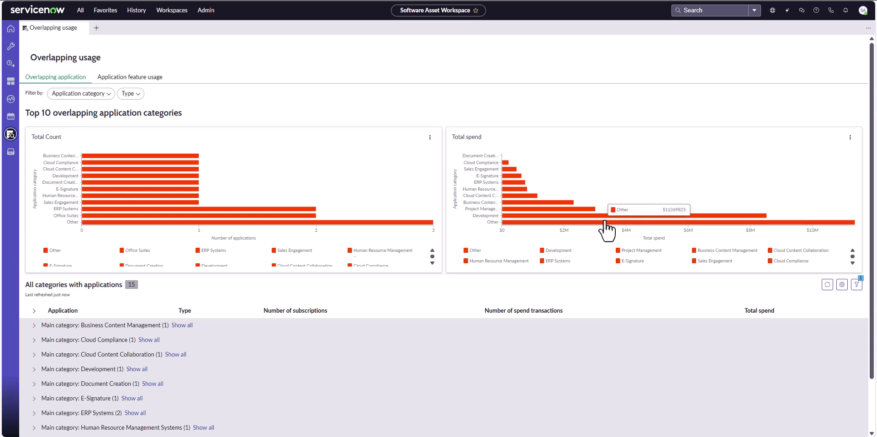
{"action": "mouse_move", "coordinate": [579, 219]}
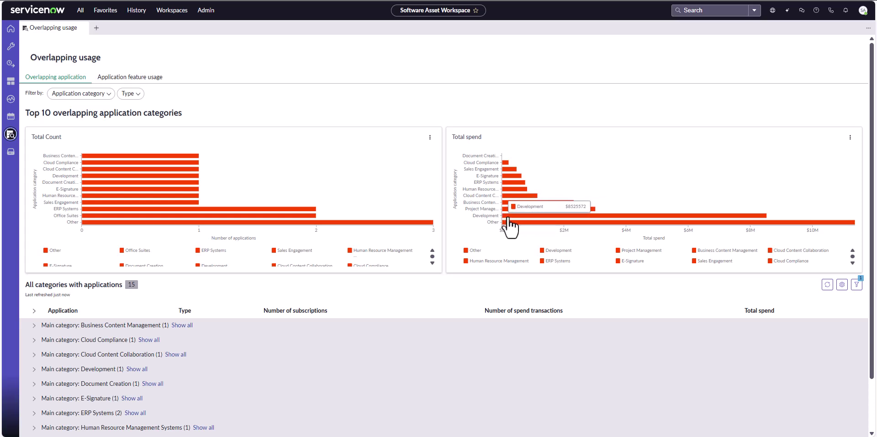
{"action": "mouse_move", "coordinate": [508, 219]}
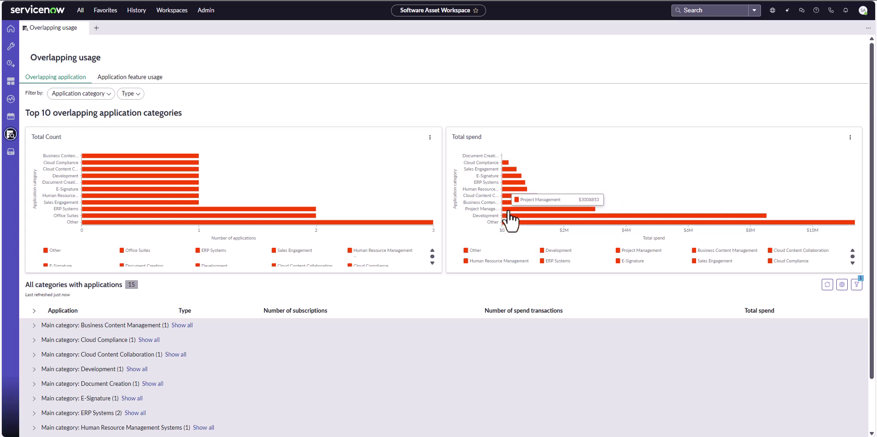
{"action": "left_click", "coordinate": [508, 211]}
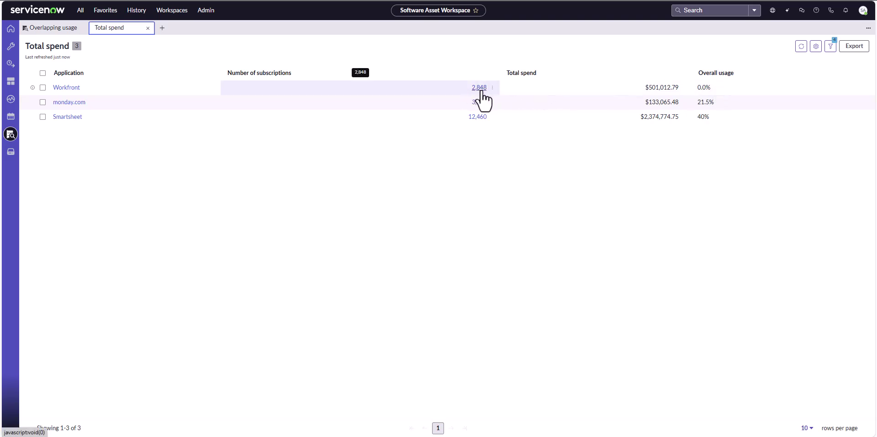
{"action": "left_click", "coordinate": [147, 27]}
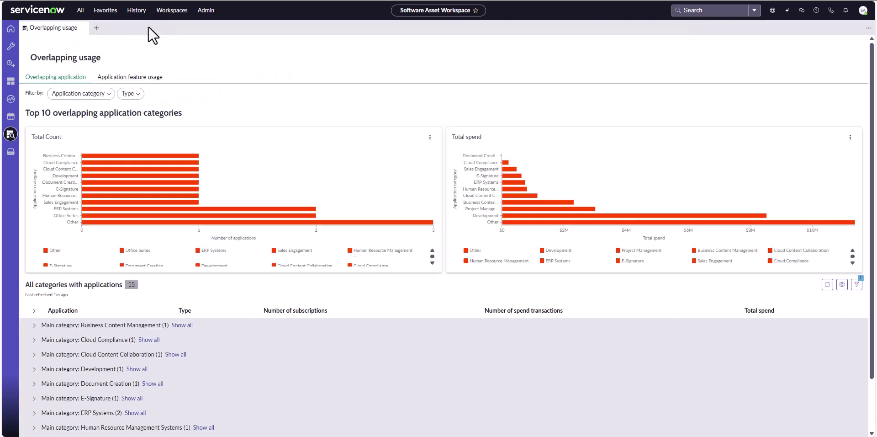
Expand Project Management in the application feature usage view and examine the activity charts for monday.com and Smartsheet
{"action": "left_click", "coordinate": [151, 86]}
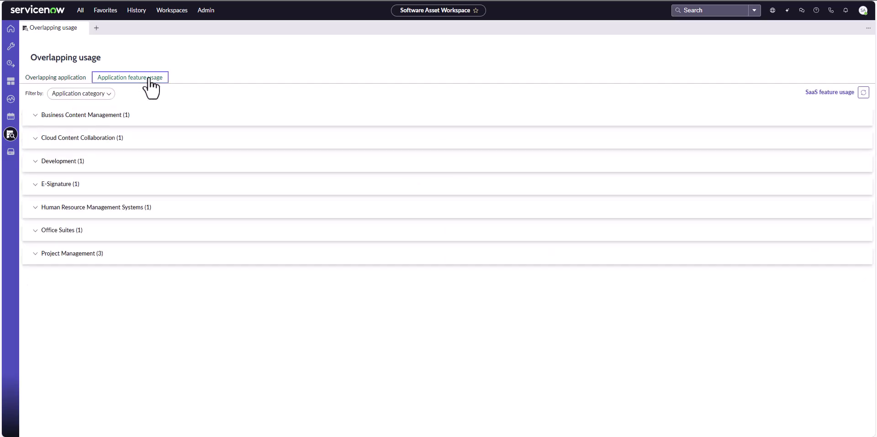
{"action": "left_click", "coordinate": [35, 254]}
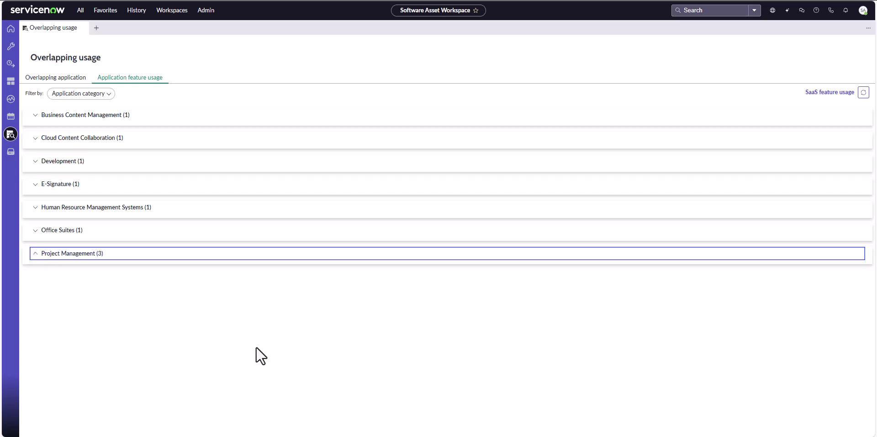
{"action": "scroll", "coordinate": [255, 307], "scroll_direction": "down", "scroll_amount": 2}
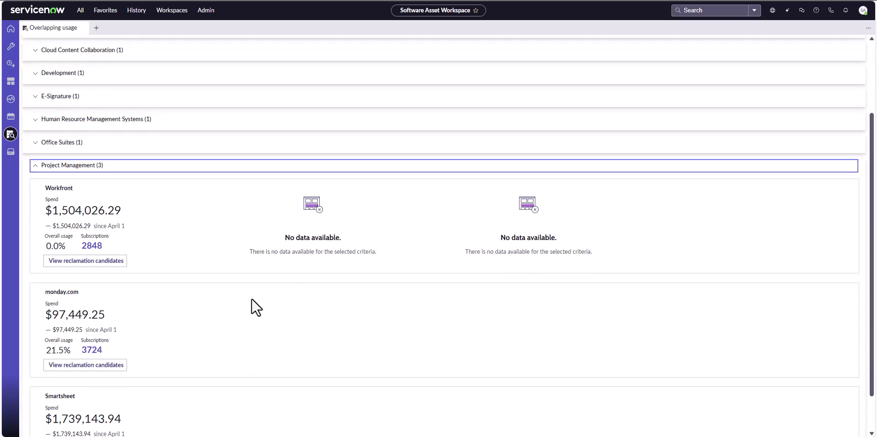
{"action": "scroll", "coordinate": [255, 307], "scroll_direction": "down", "scroll_amount": 1}
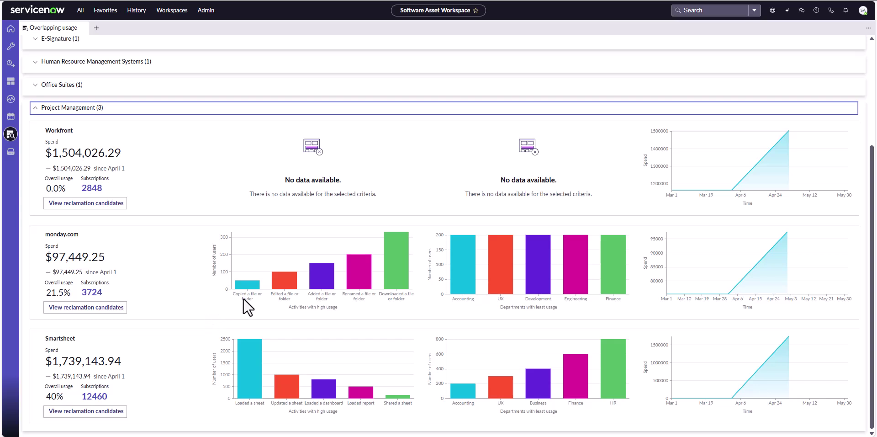
{"action": "mouse_move", "coordinate": [792, 393]}
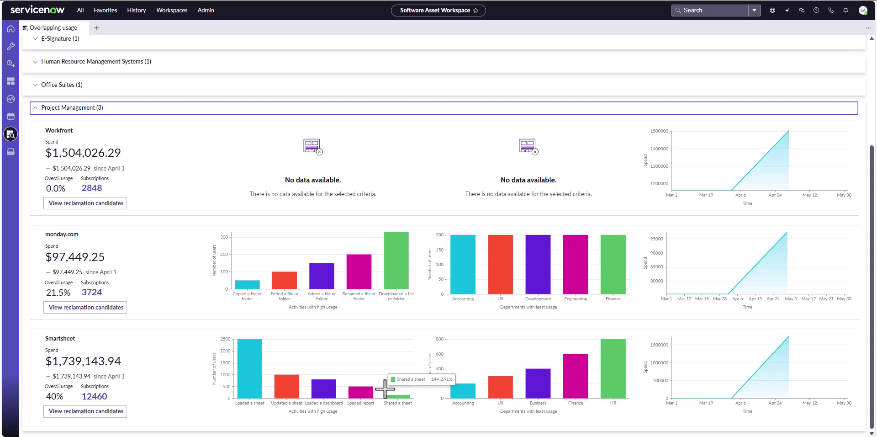
{"action": "mouse_move", "coordinate": [396, 274]}
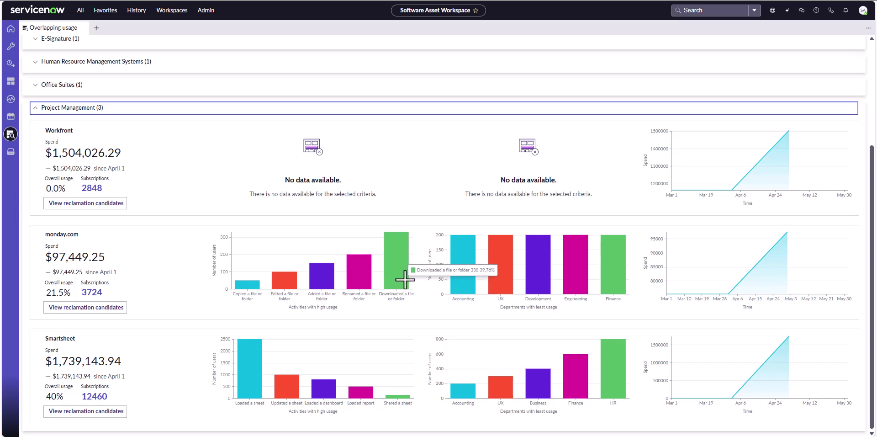
{"action": "mouse_move", "coordinate": [329, 265]}
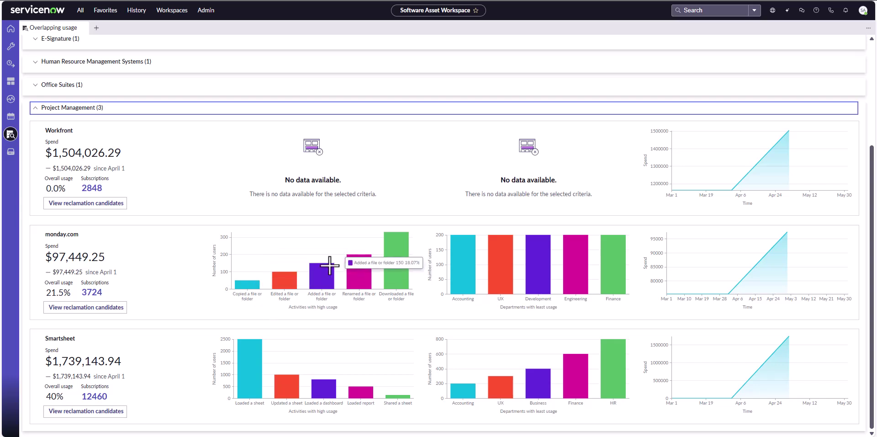
{"action": "mouse_move", "coordinate": [369, 259]}
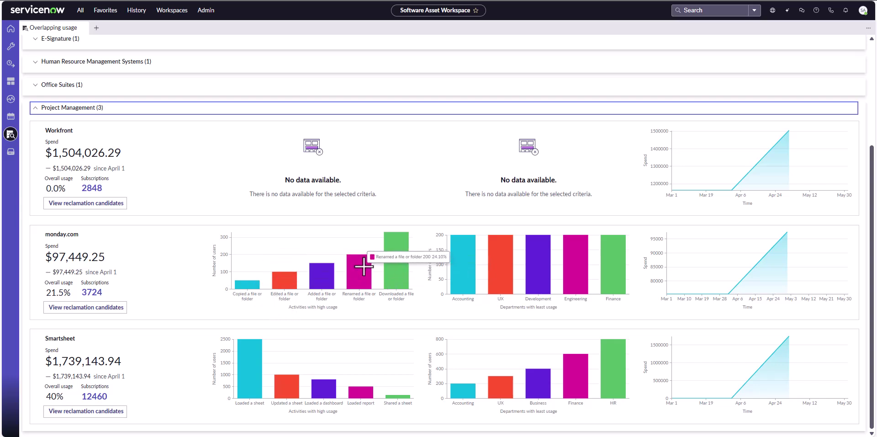
{"action": "mouse_move", "coordinate": [309, 276]}
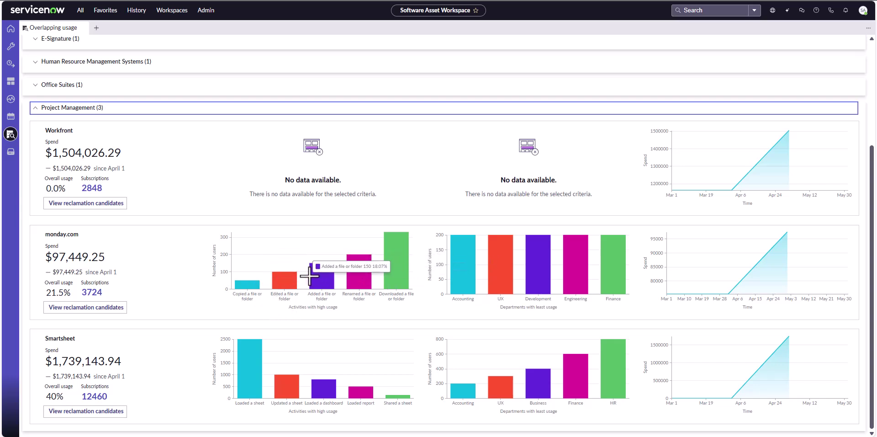
{"action": "mouse_move", "coordinate": [281, 276]}
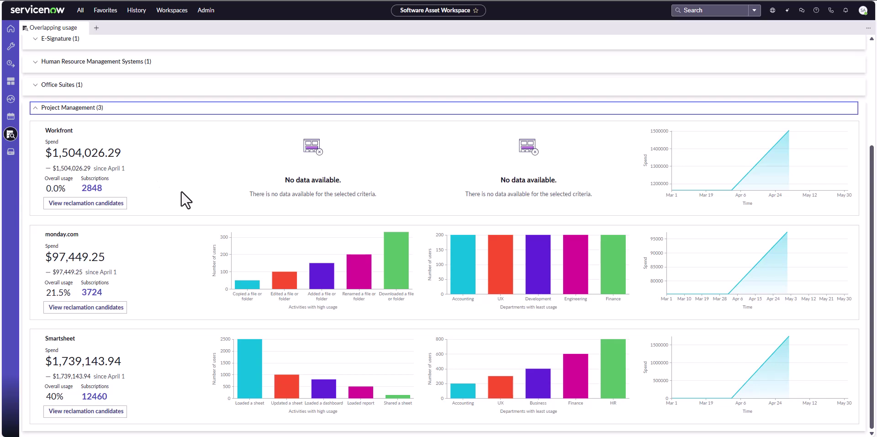
Open the Adobe Systems contract from the renewals calendar and check its details, including the contract name
{"action": "left_click", "coordinate": [10, 117]}
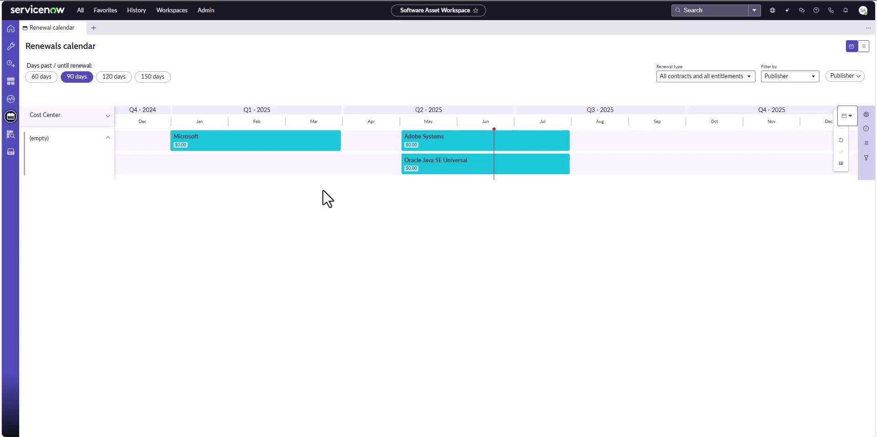
{"action": "left_click", "coordinate": [197, 137]}
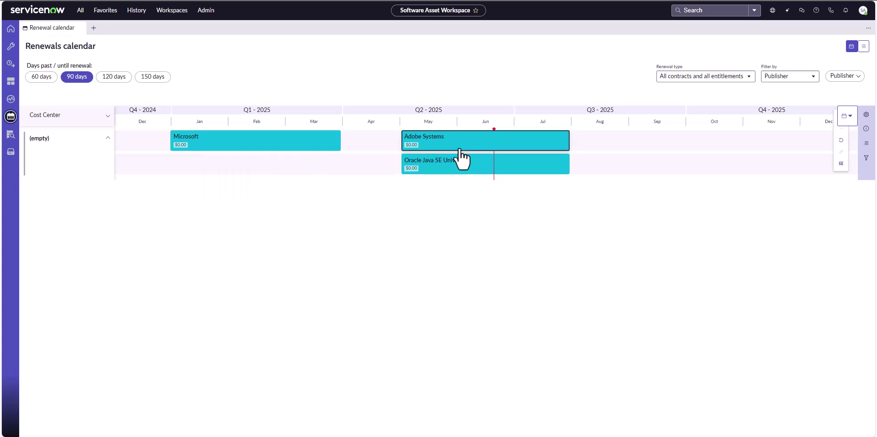
{"action": "mouse_move", "coordinate": [459, 151]}
{"action": "mouse_move", "coordinate": [511, 151]}
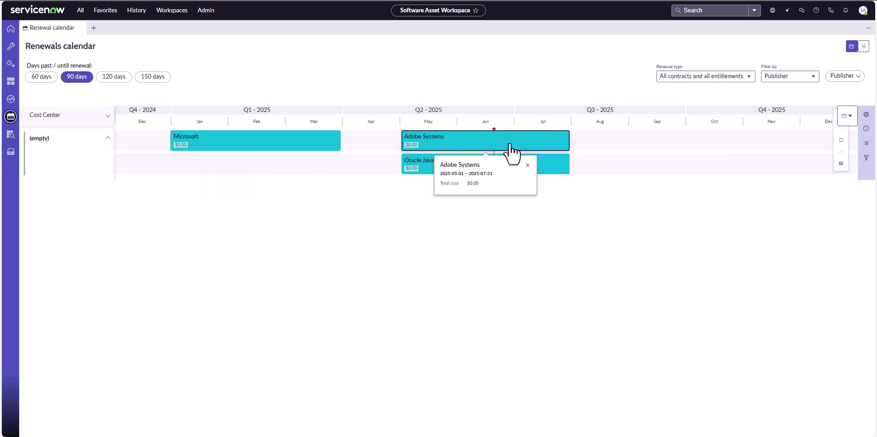
{"action": "left_click", "coordinate": [427, 140]}
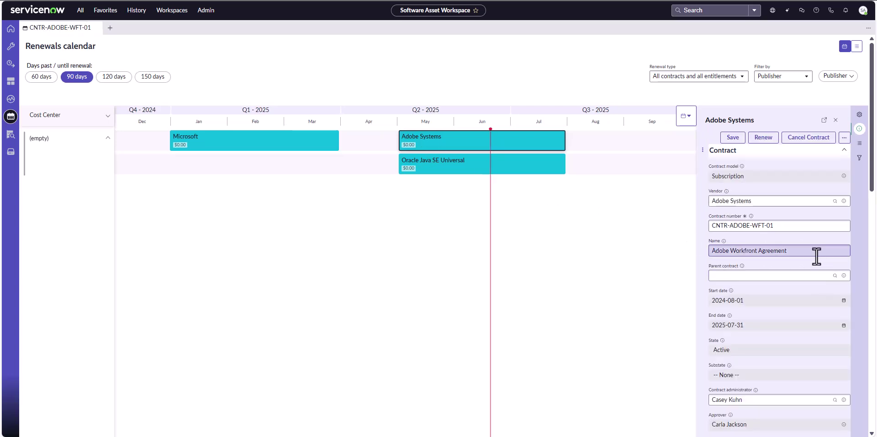
{"action": "left_click_drag", "start_coordinate": [814, 251], "coordinate": [670, 254]}
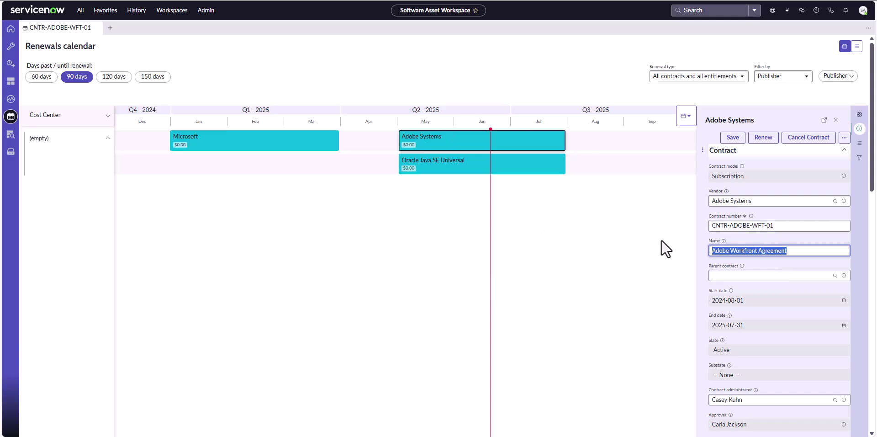
{"action": "left_click", "coordinate": [409, 142]}
Open the Application Demand Request form and select Adobe Systems Workfront Request as the application
{"action": "left_click", "coordinate": [113, 17]}
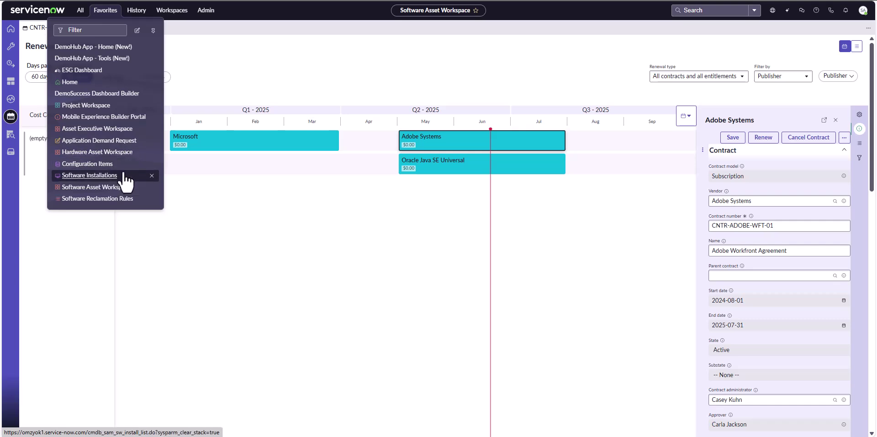
{"action": "left_click", "coordinate": [102, 143]}
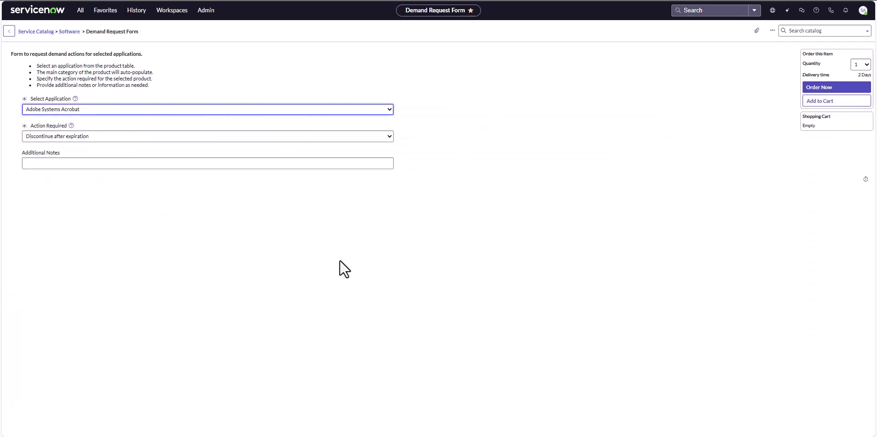
{"action": "left_click", "coordinate": [68, 110]}
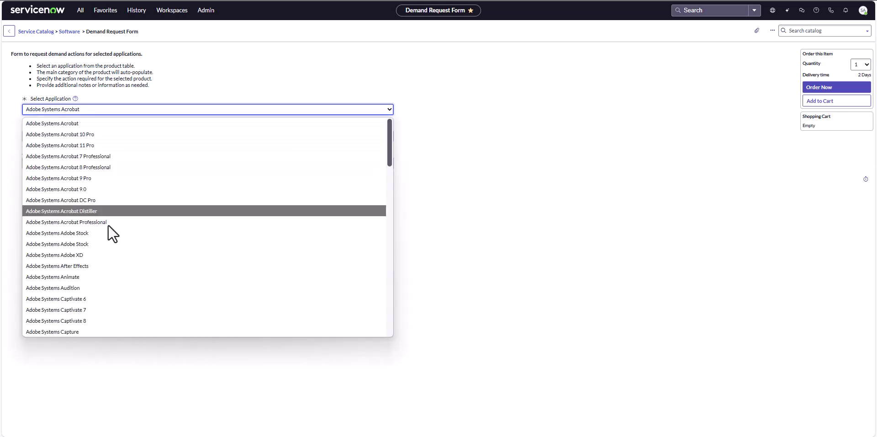
{"action": "scroll", "coordinate": [109, 231], "scroll_direction": "down", "scroll_amount": 10}
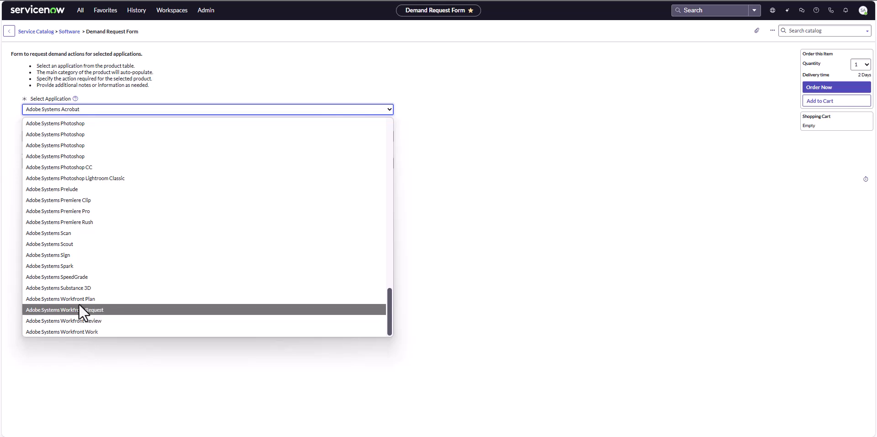
{"action": "left_click", "coordinate": [80, 309]}
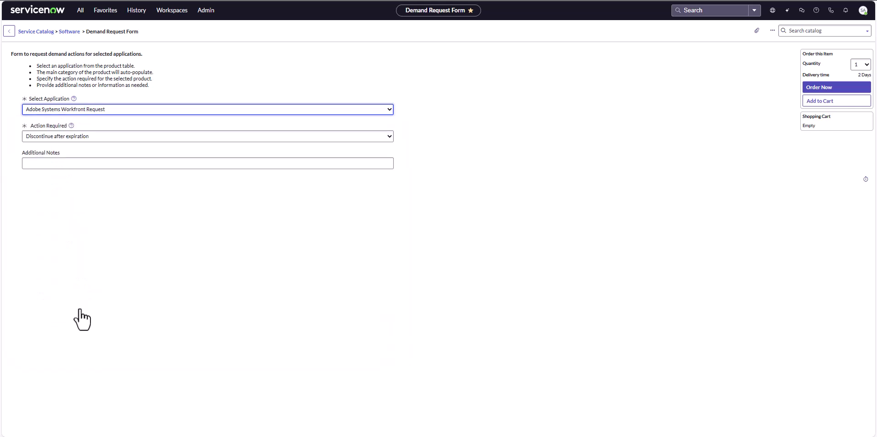
Set the required action to Assess future need and note "Software has no adoption and is coming up for a renewal in July 2025"
{"action": "left_click", "coordinate": [46, 138]}
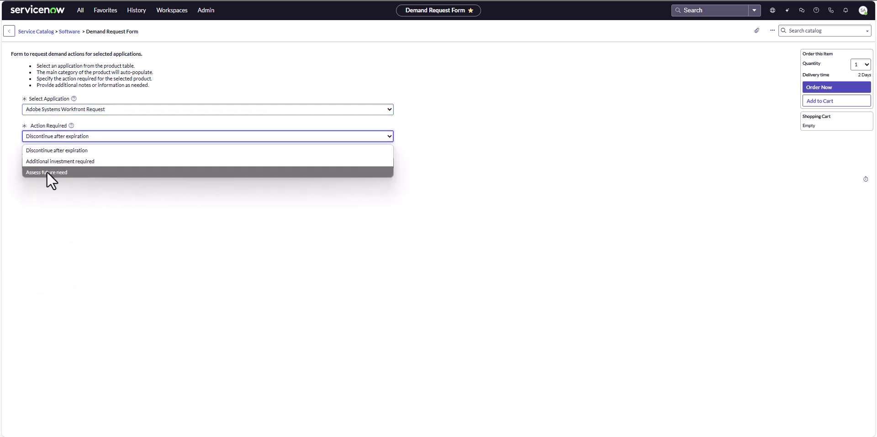
{"action": "left_click", "coordinate": [47, 172]}
{"action": "left_click", "coordinate": [52, 163]}
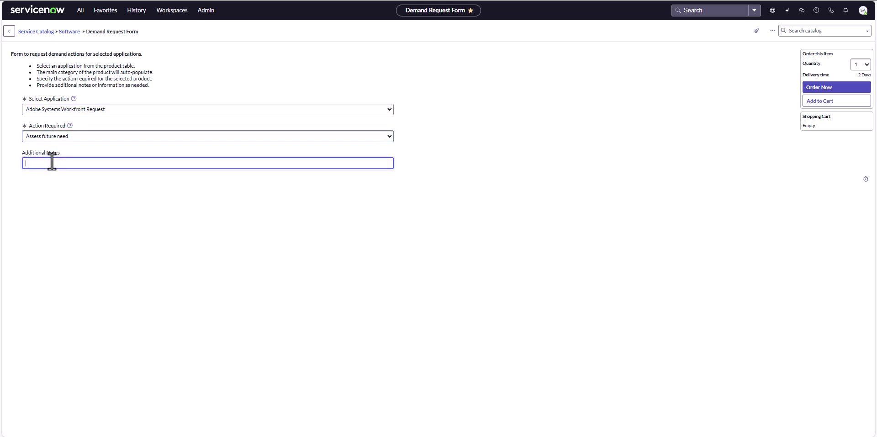
{"action": "type", "text": "Software has no adoption and is coming up for a renewal"}
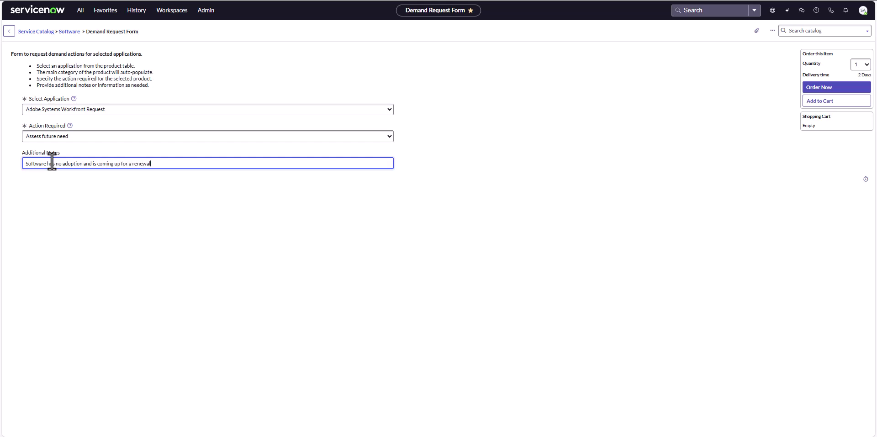
{"action": "type", "text": " in July 2025"}
{"action": "left_click", "coordinate": [313, 295]}
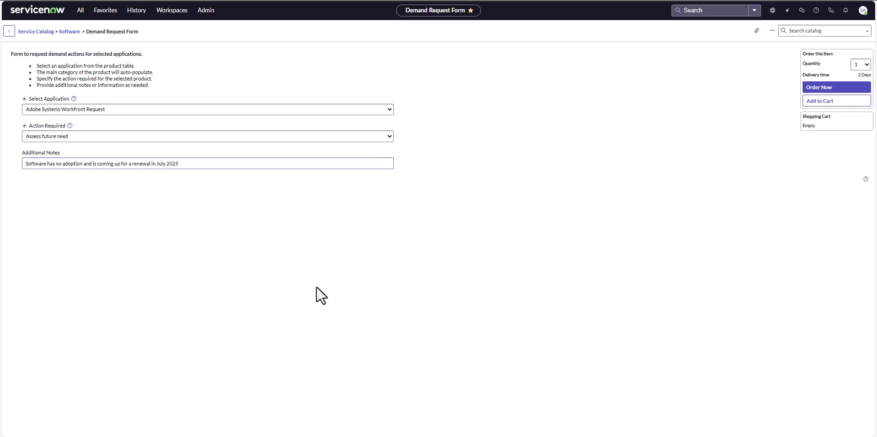
Submit the demand request for Adobe Systems Workfront with a quantity of 1
{"action": "left_click", "coordinate": [843, 102]}
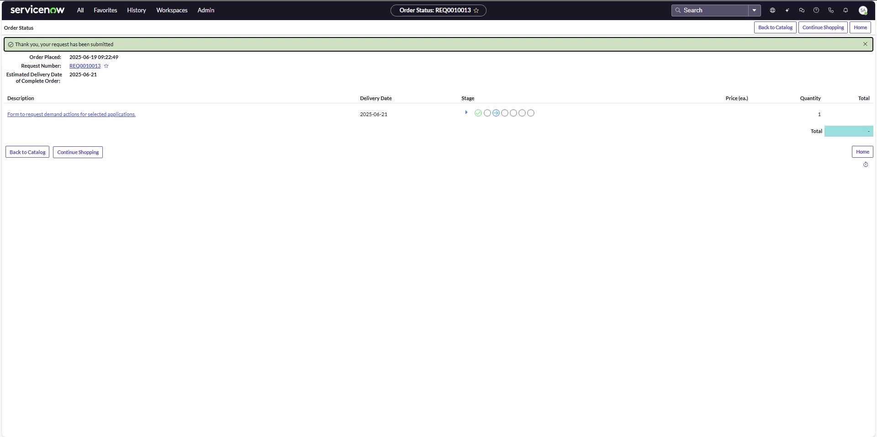
{"action": "left_click", "coordinate": [139, 193]}
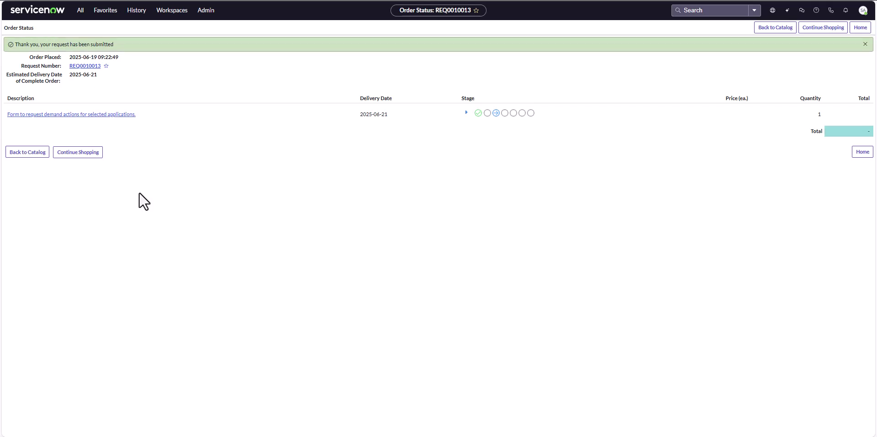
In the Enterprise Architecture Workspace, open the Technology Portfolio list of business applications with lifecycle risk for the next month
{"action": "left_click", "coordinate": [172, 12]}
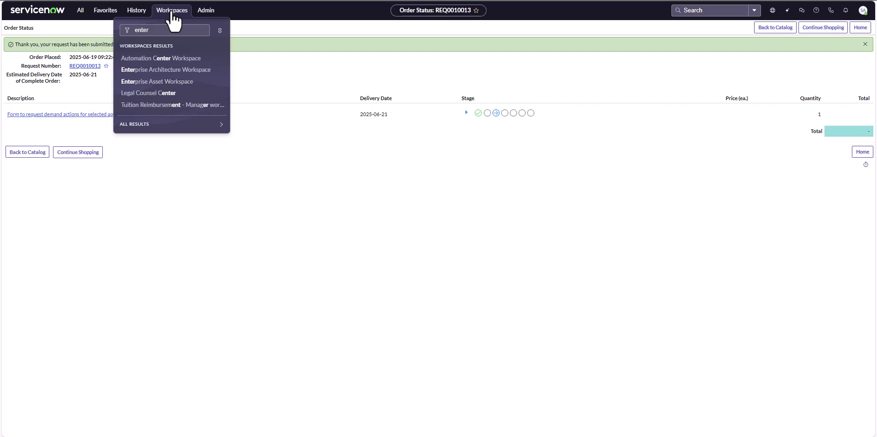
{"action": "left_click", "coordinate": [183, 72]}
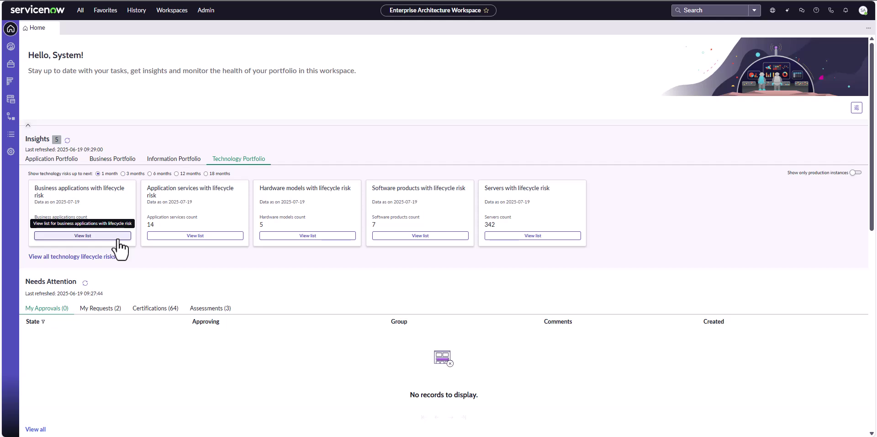
{"action": "left_click", "coordinate": [118, 236]}
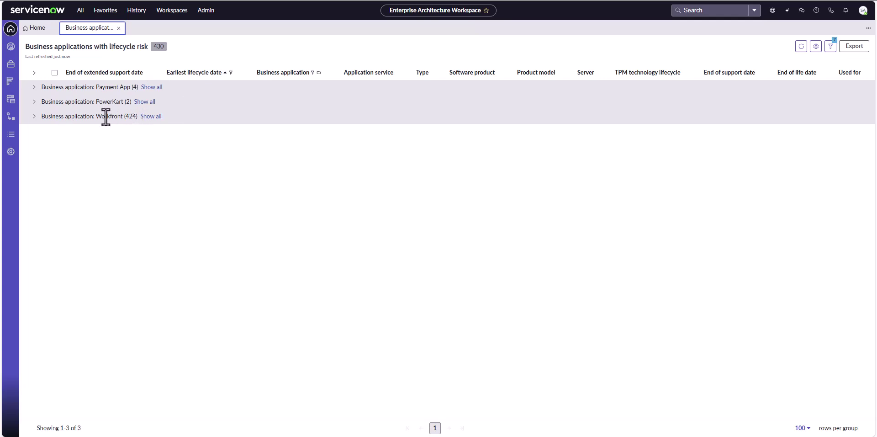
Expand the Workfront group, examine its software products, servers, technology lifecycles and end of support dates, and close the list
{"action": "left_click", "coordinate": [34, 116]}
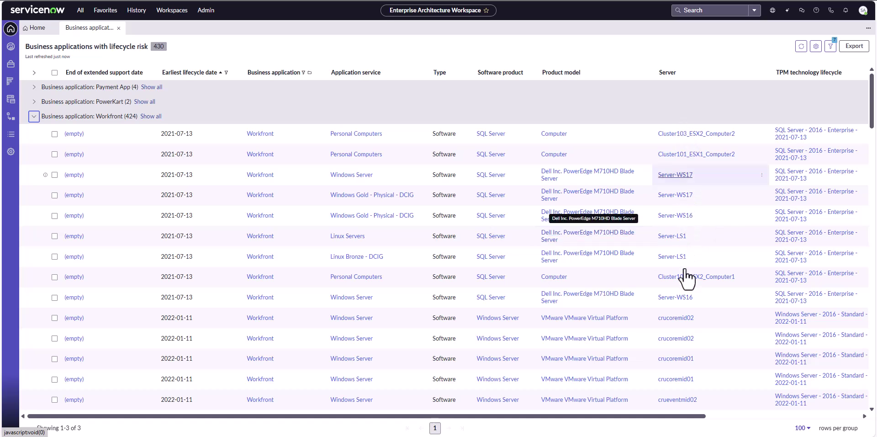
{"action": "scroll", "coordinate": [677, 333], "scroll_direction": "down", "scroll_amount": 2}
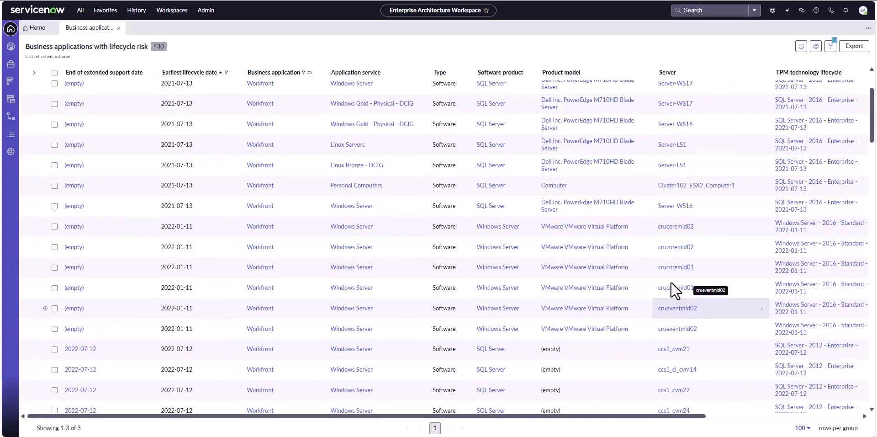
{"action": "scroll", "coordinate": [677, 325], "scroll_direction": "down", "scroll_amount": 3}
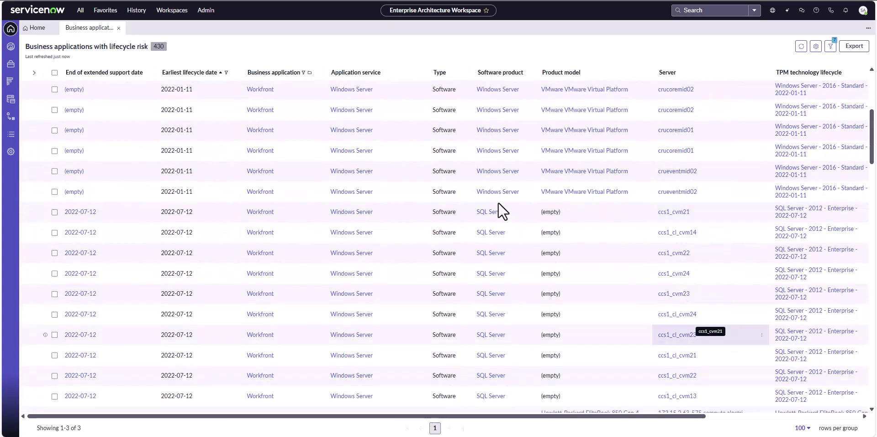
{"action": "scroll", "coordinate": [498, 176], "scroll_direction": "down", "scroll_amount": 4}
{"action": "scroll", "coordinate": [503, 176], "scroll_direction": "up", "scroll_amount": 5}
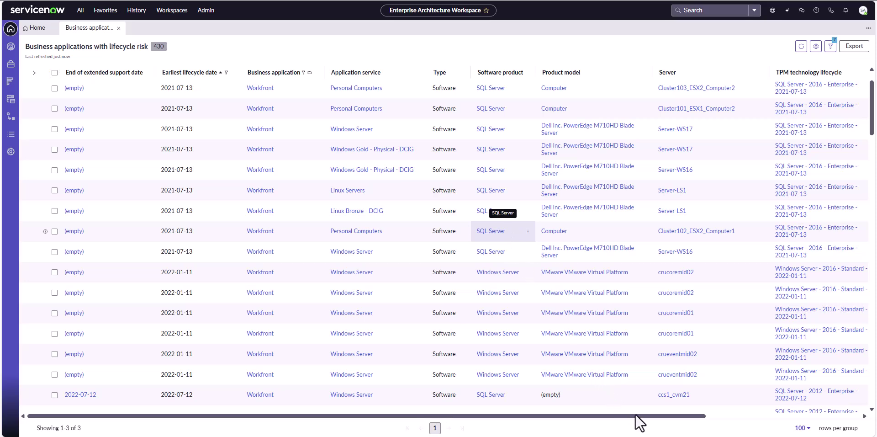
{"action": "left_click_drag", "start_coordinate": [654, 415], "coordinate": [807, 415]}
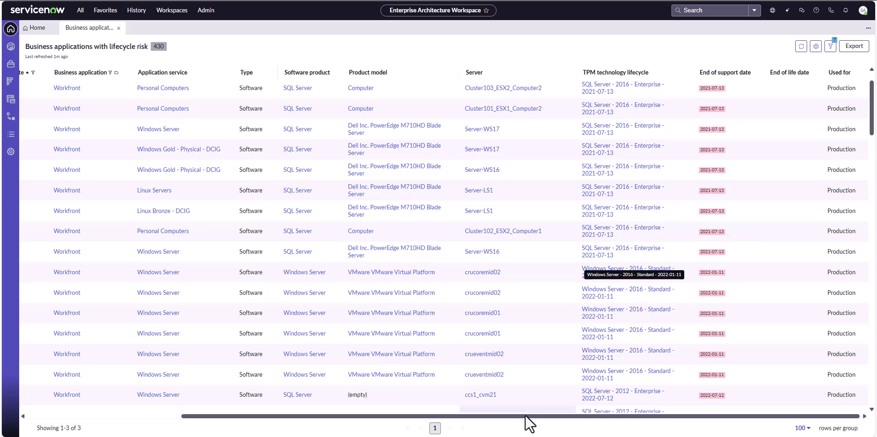
{"action": "left_click_drag", "start_coordinate": [526, 415], "coordinate": [297, 416]}
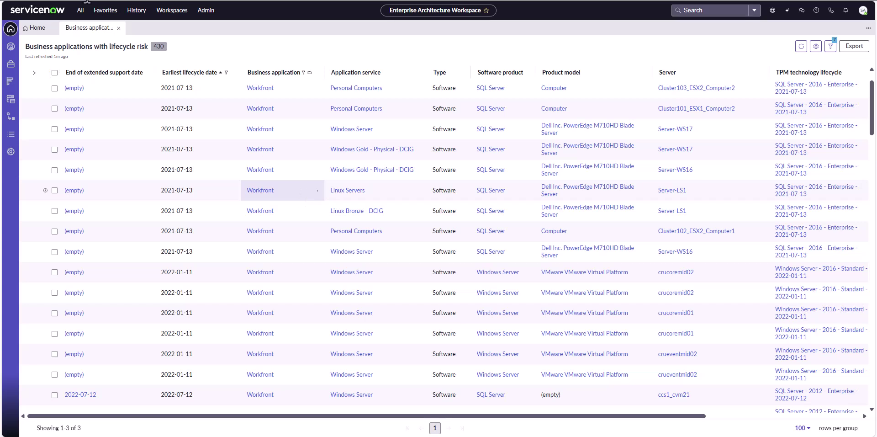
{"action": "left_click", "coordinate": [119, 29]}
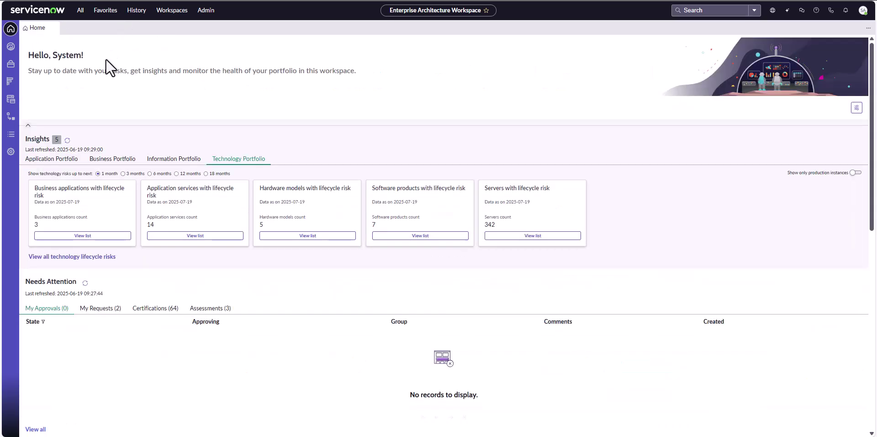
Open the Application Rationalization bubble chart and check the CSAT and functional fit scores of Adobe Workfront and ServiceNow ITOM Visibility
{"action": "left_click", "coordinate": [10, 84]}
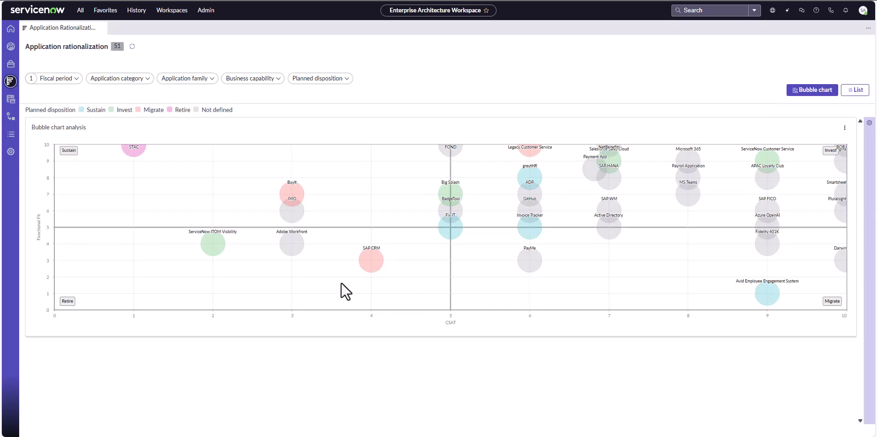
{"action": "mouse_move", "coordinate": [291, 249]}
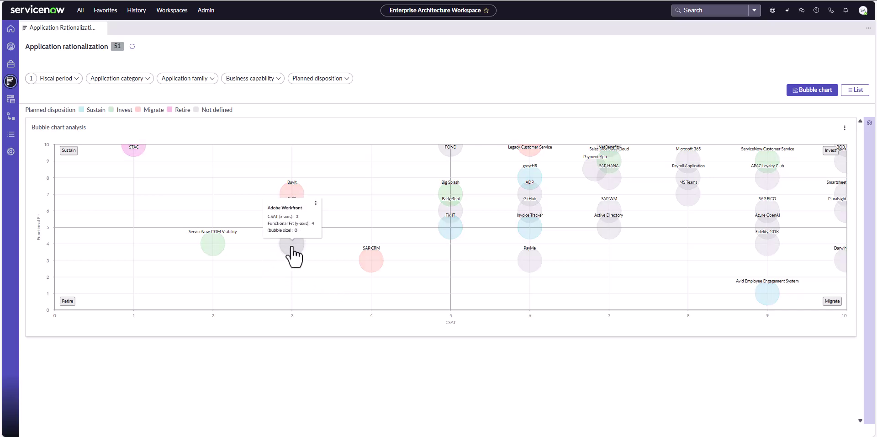
{"action": "mouse_move", "coordinate": [201, 235]}
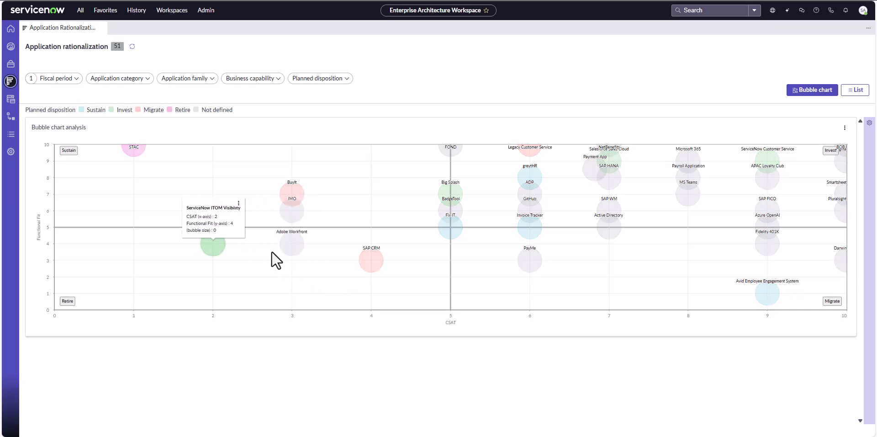